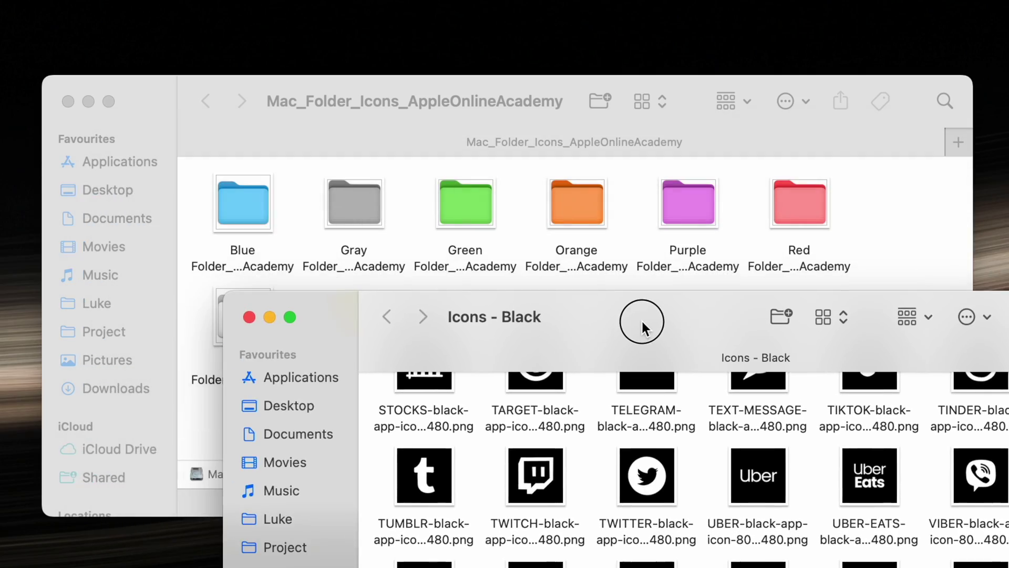
# Step: Move the Icons - Black folder window aside by dragging its title bar
pyautogui.moveTo(642, 328); pyautogui.dragTo(462, 178)
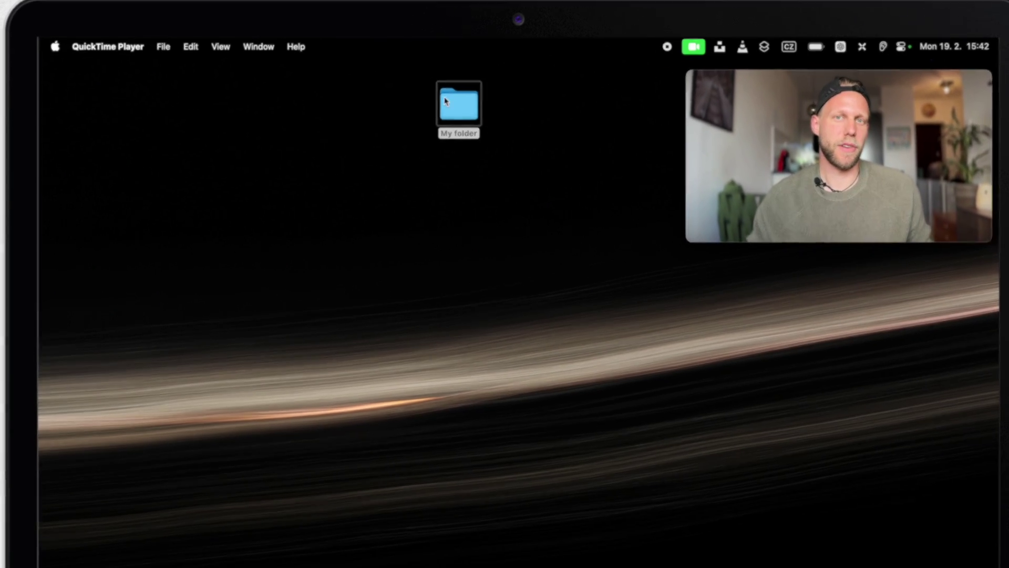
# Step: Apply the White Folder image from the Dock stack as My folder's icon via Get Info
pyautogui.rightClick(440, 103)
pyautogui.click(778, 131)
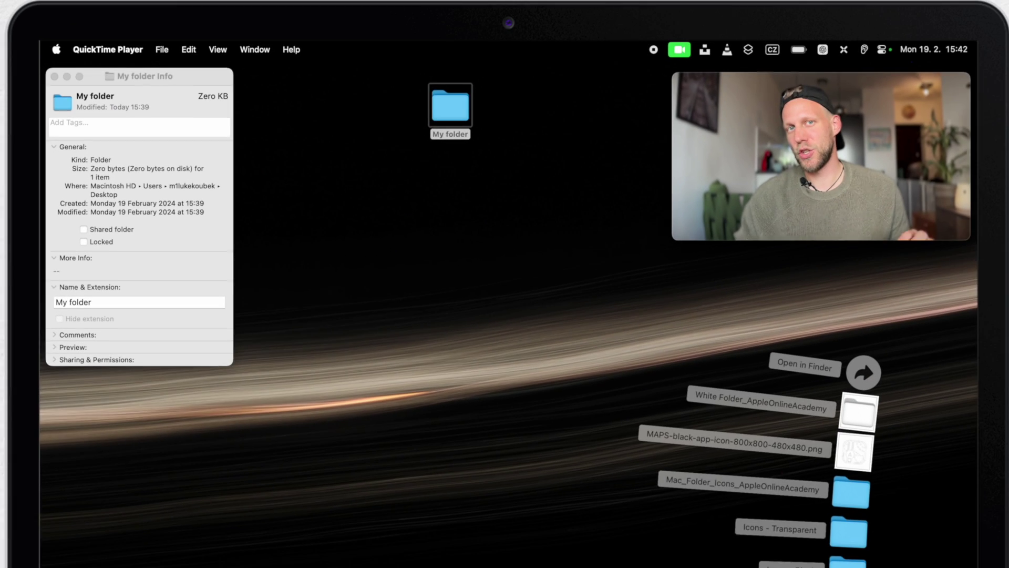
pyautogui.moveTo(853, 407); pyautogui.dragTo(72, 111)
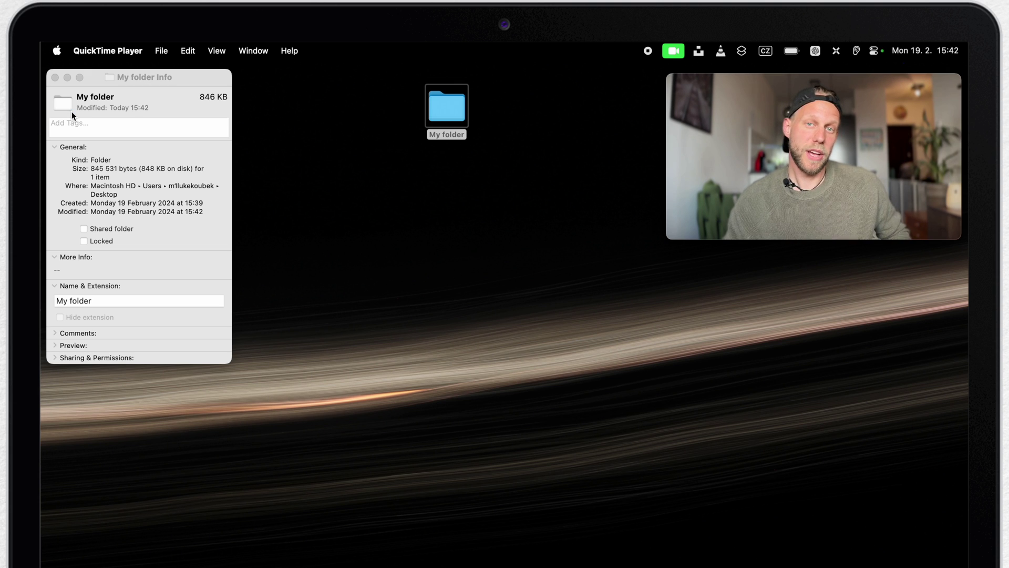
pyautogui.press('super+w')
# Step: Create a Maps alias on the desktop from the Applications folder
pyautogui.click(447, 107)
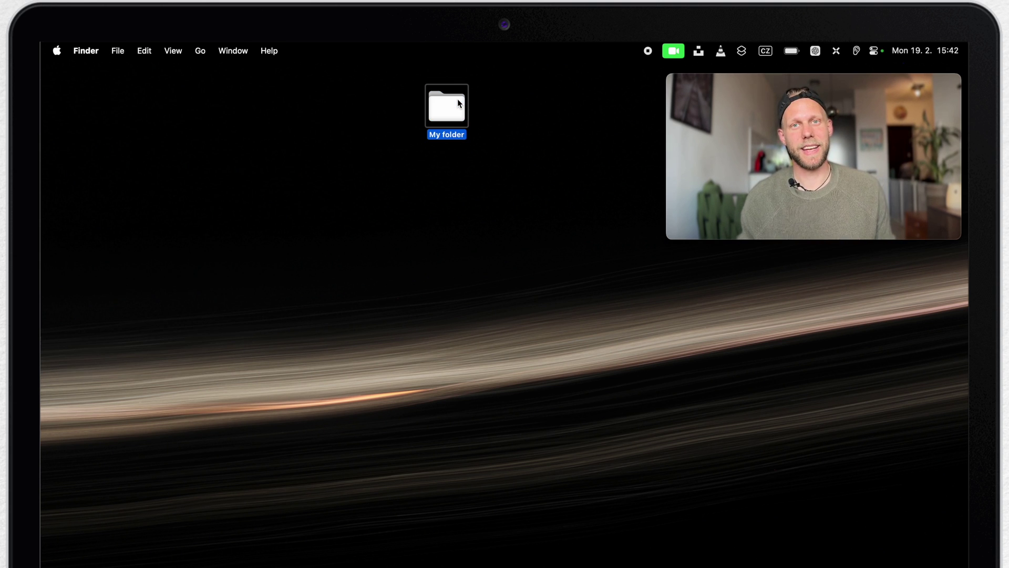
pyautogui.click(452, 173)
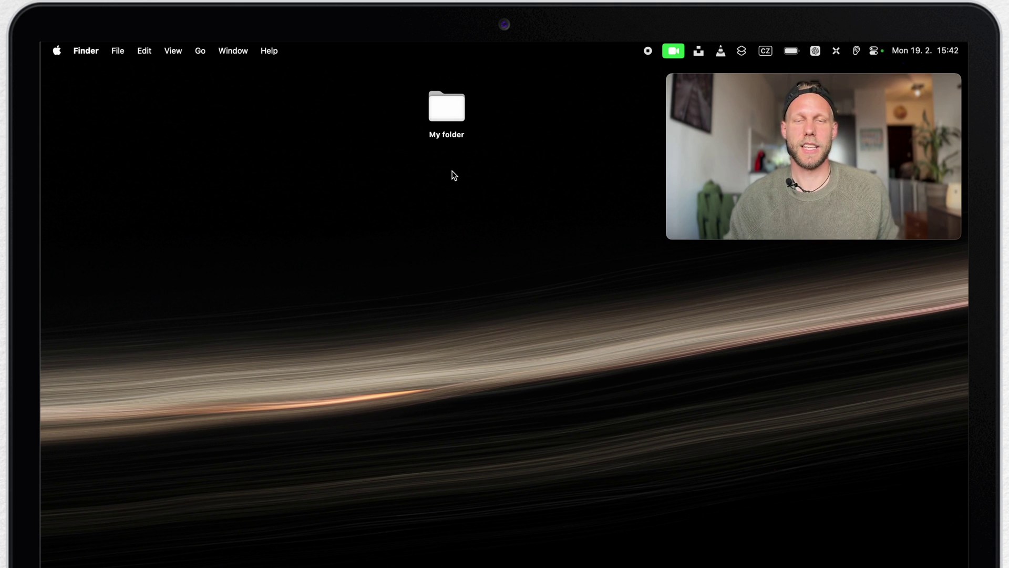
pyautogui.click(299, 296)
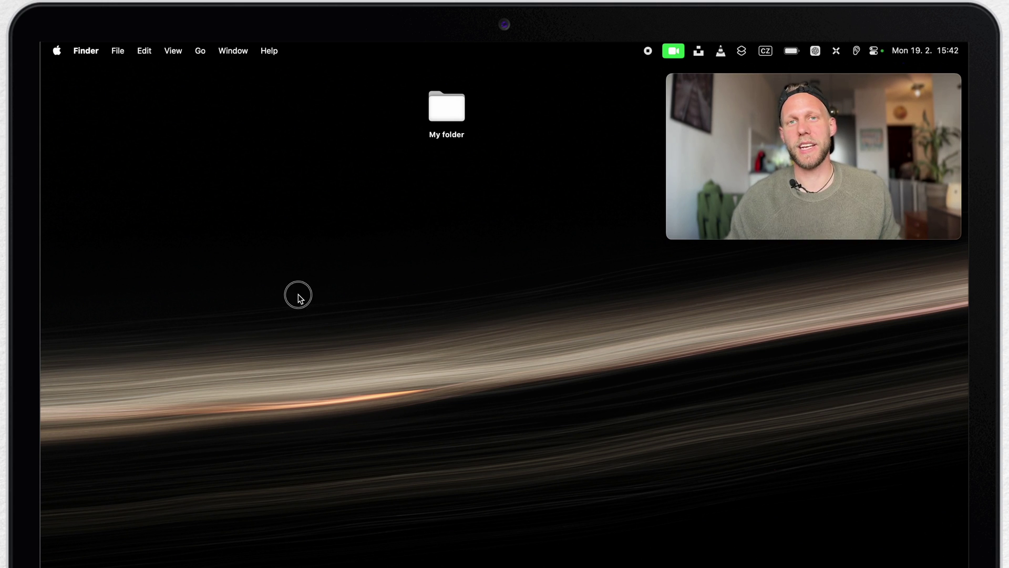
pyautogui.press('super+n')
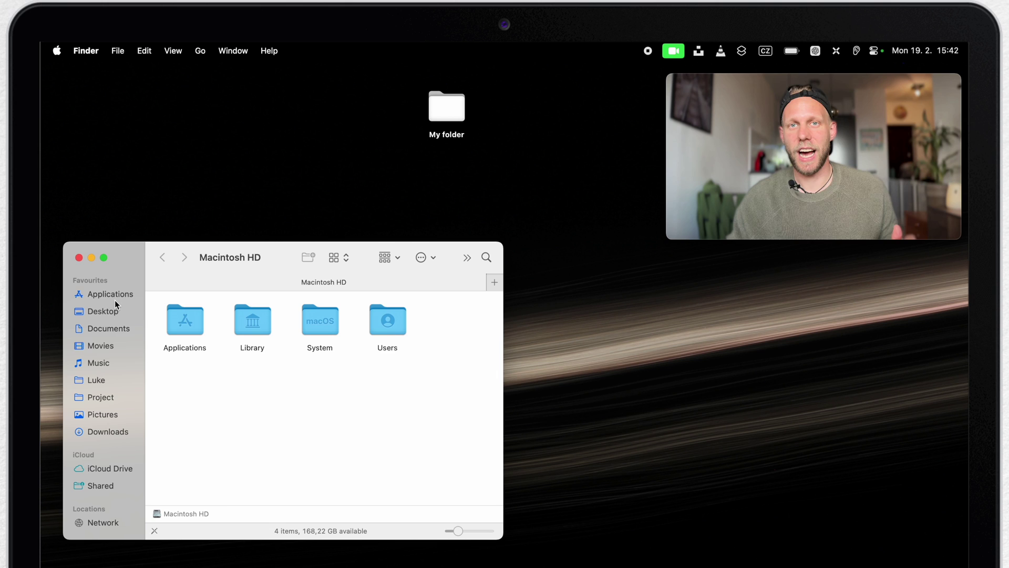
pyautogui.click(105, 294)
pyautogui.write('mail')
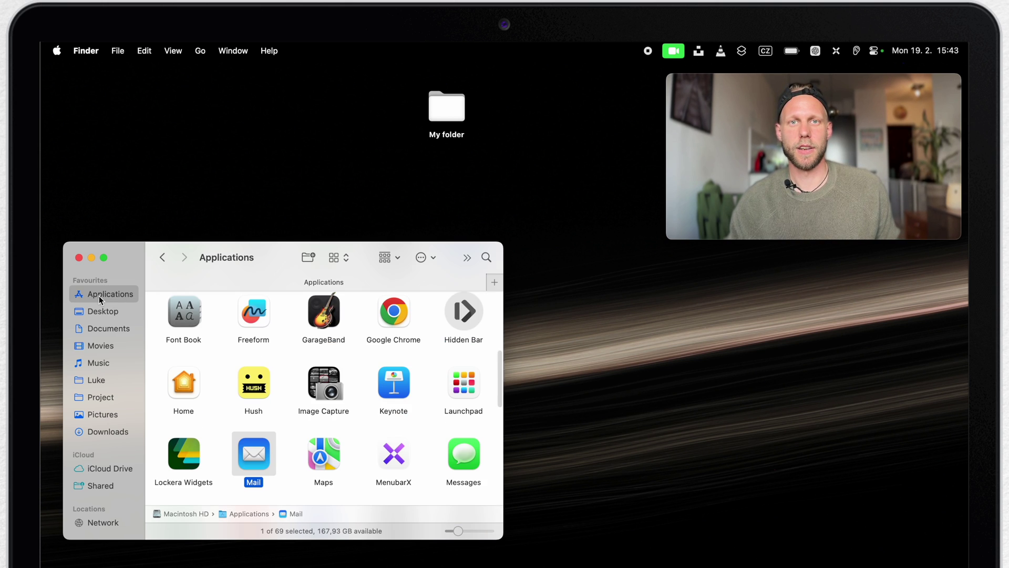
pyautogui.moveTo(337, 456); pyautogui.dragTo(392, 110)
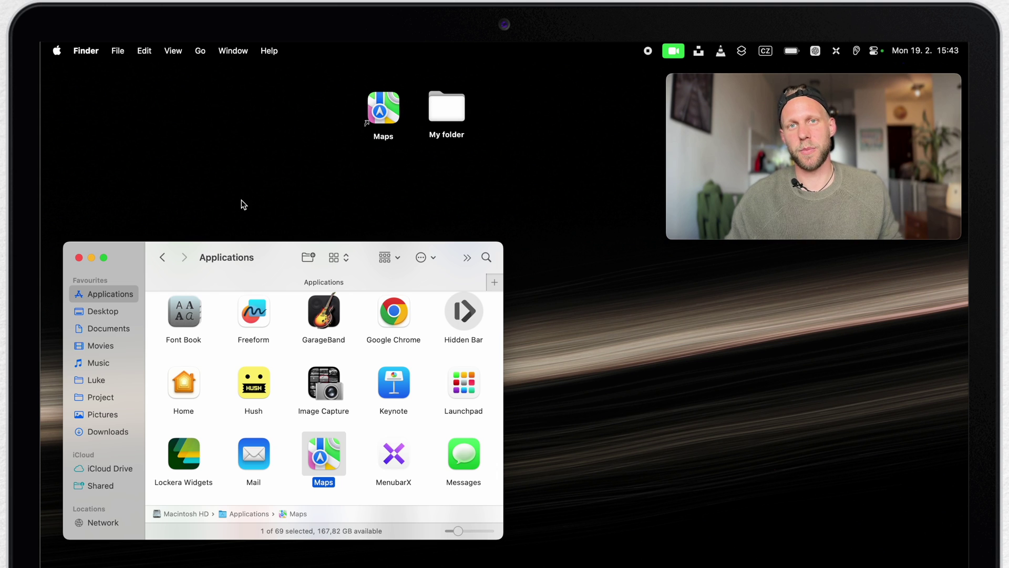
pyautogui.click(79, 258)
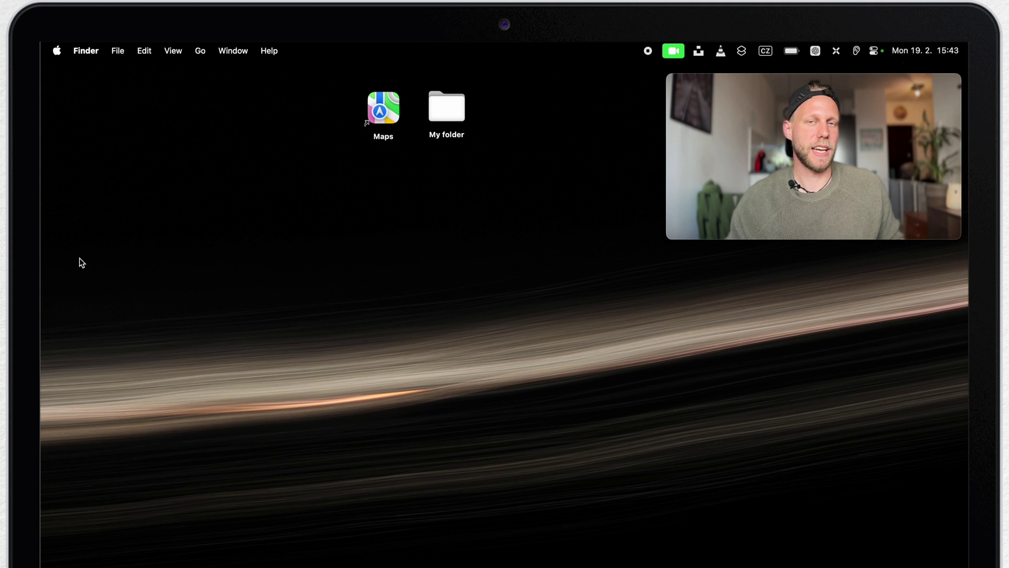
# Step: Apply the black MAPS image as the Maps alias's icon via Get Info
pyautogui.rightClick(384, 110)
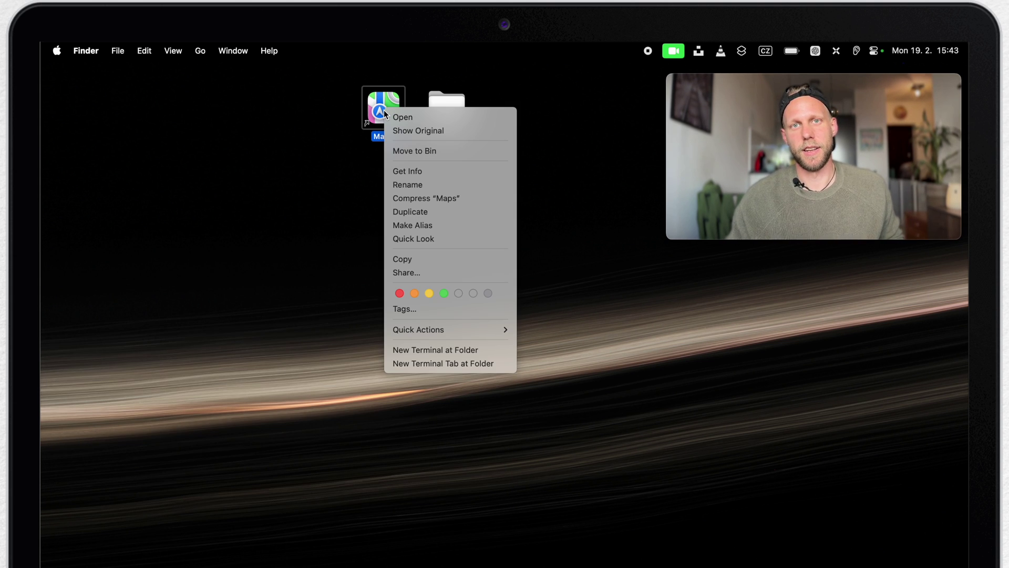
pyautogui.click(410, 169)
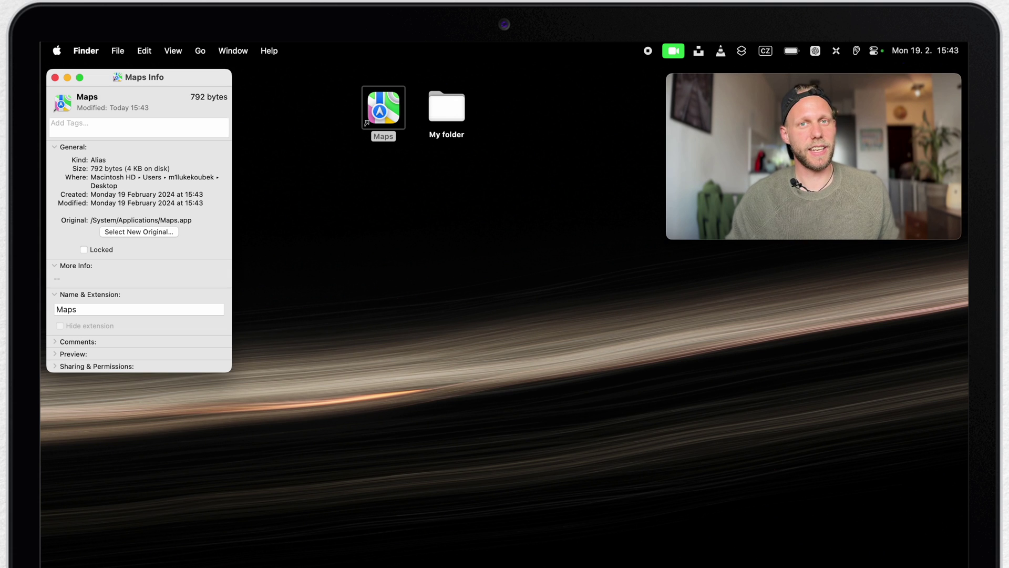
pyautogui.moveTo(844, 452); pyautogui.dragTo(63, 106)
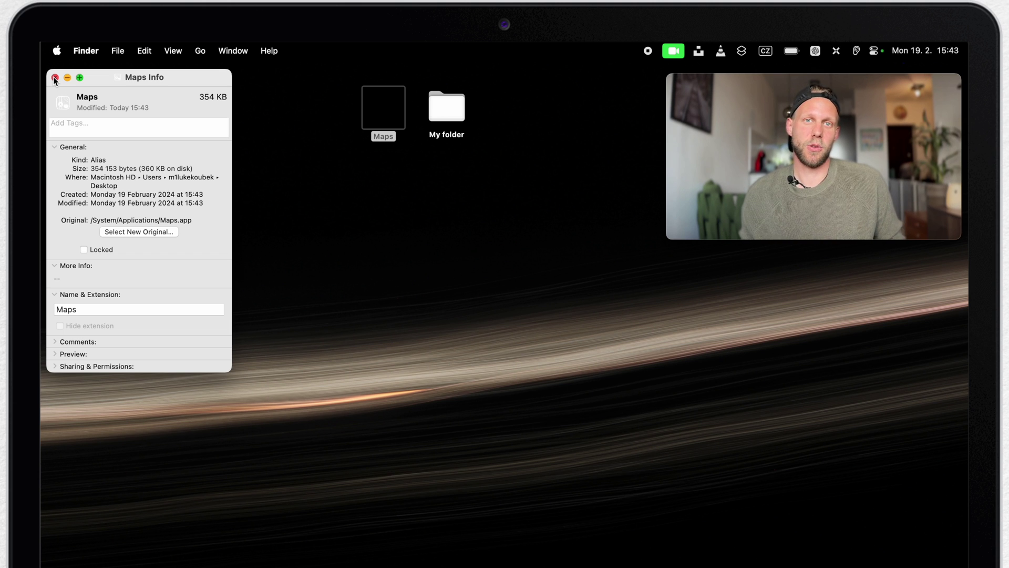
pyautogui.click(55, 77)
pyautogui.click(385, 171)
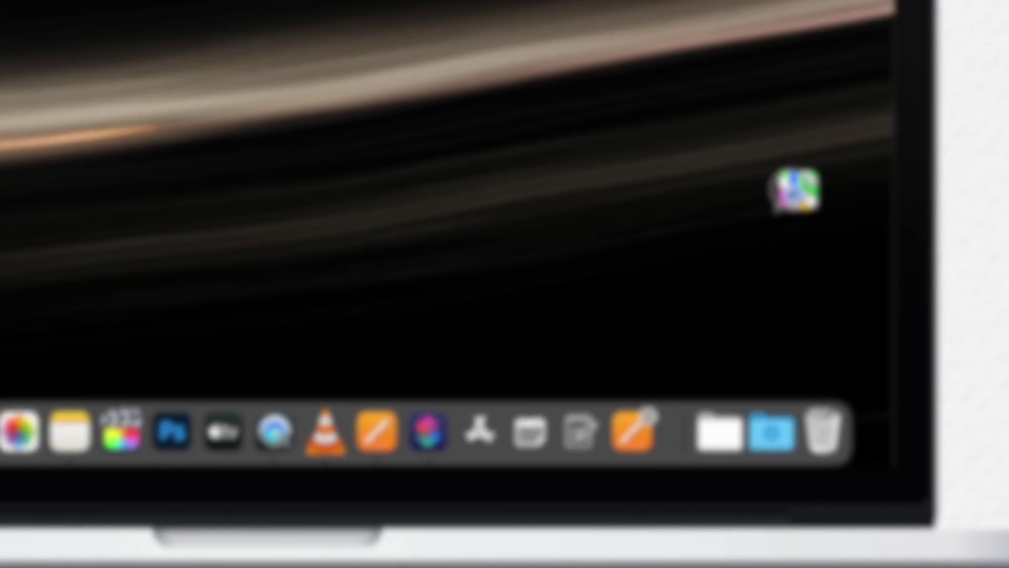
# Step: Remove the Maps alias from the Dock and open the Mac_Folder_Icons_AppleOnlineAcademy folder
pyautogui.moveTo(795, 193); pyautogui.dragTo(796, 196)
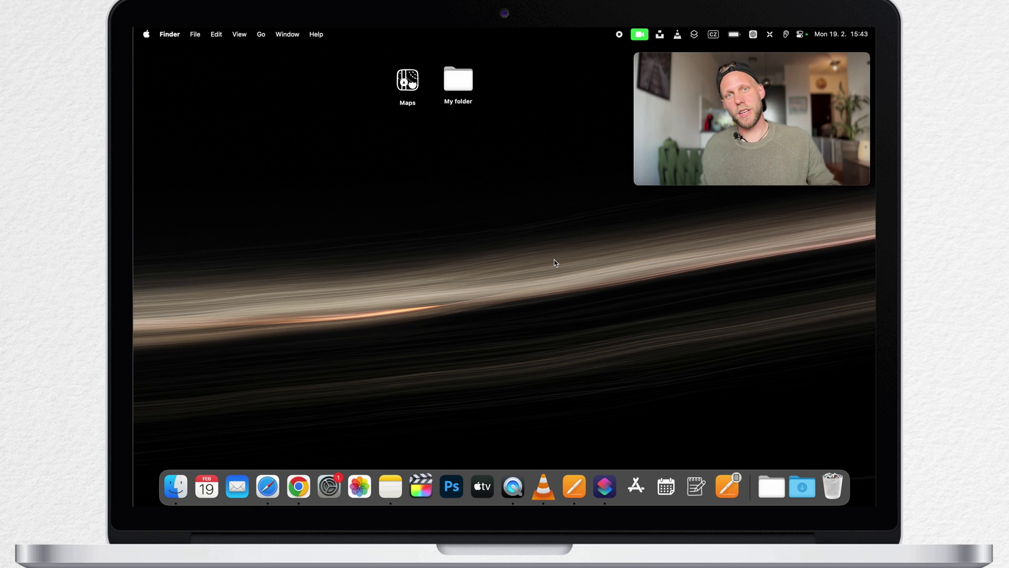
pyautogui.click(772, 479)
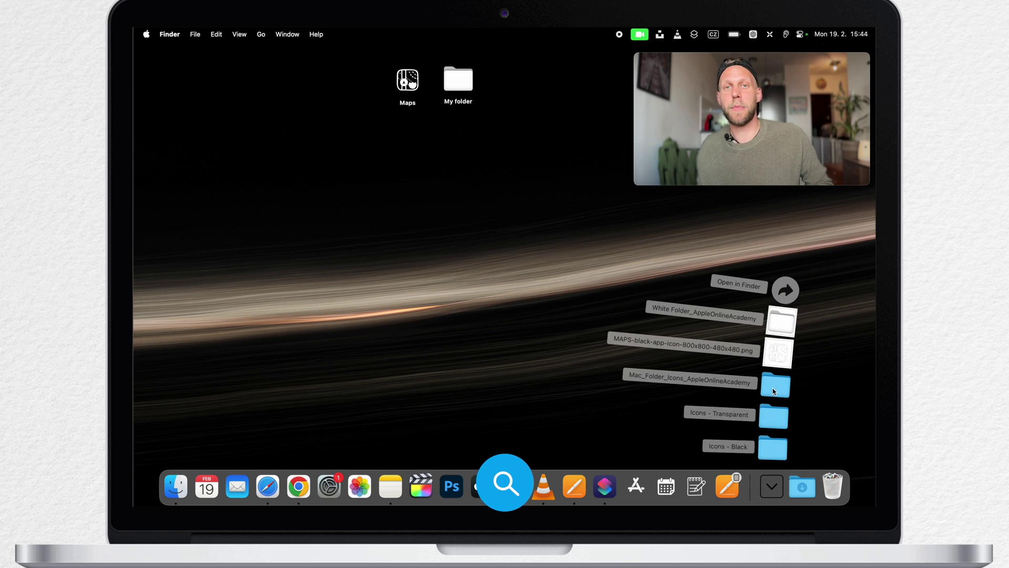
pyautogui.click(772, 390)
# Step: Open the Icons - Black folder, reposition it, then close both icon folder windows
pyautogui.click(772, 478)
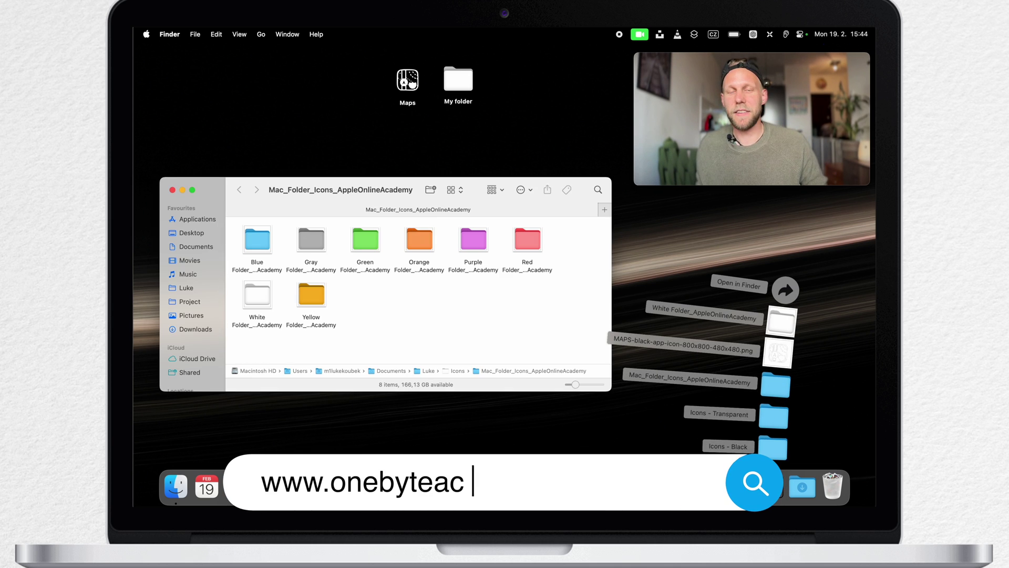
pyautogui.click(772, 446)
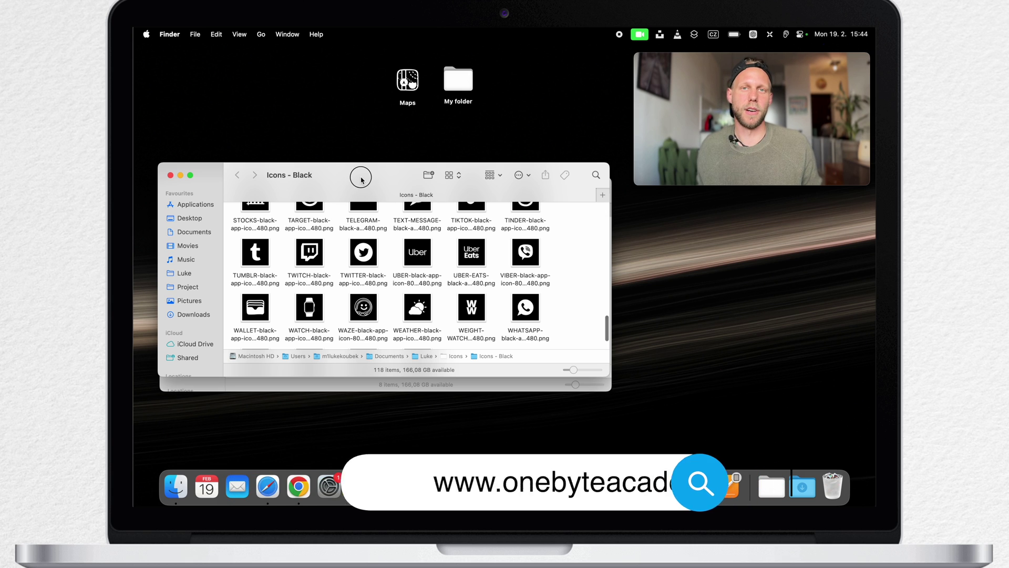
pyautogui.moveTo(361, 180); pyautogui.dragTo(363, 227)
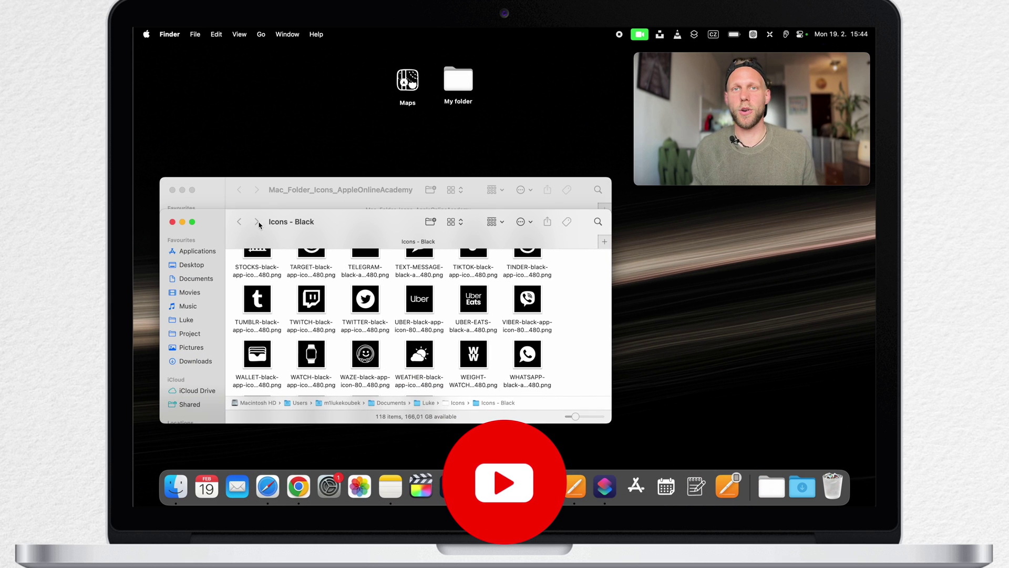
pyautogui.click(173, 221)
pyautogui.click(171, 190)
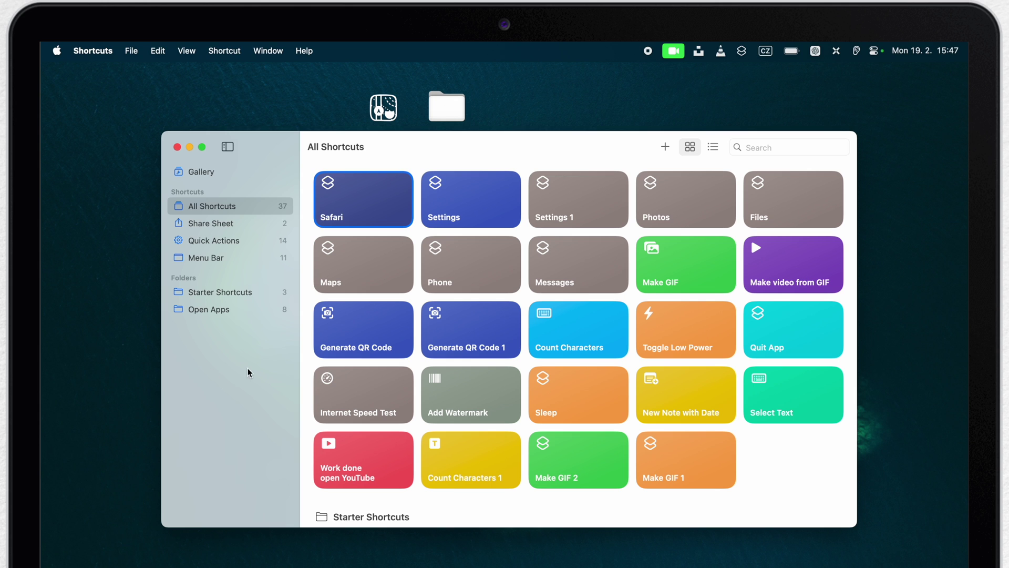
# Step: Build a new shortcut named Maps with an Open App action set to open Maps
pyautogui.click(664, 147)
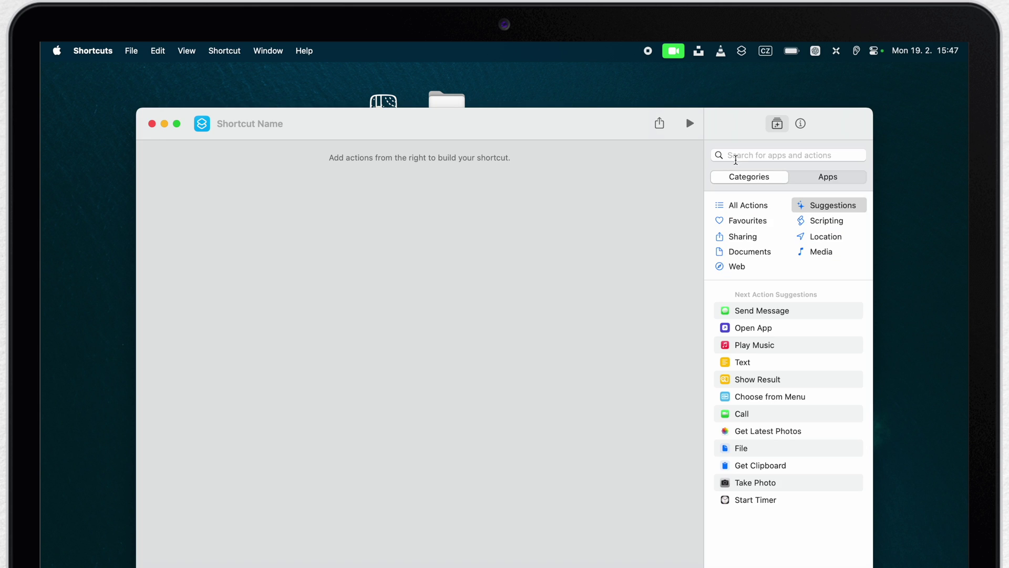
pyautogui.write('open app')
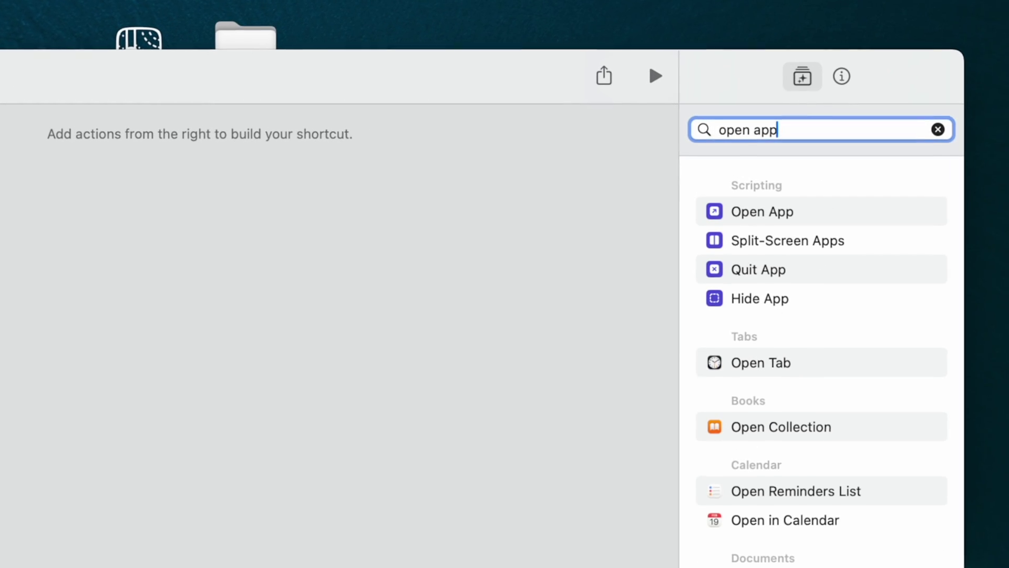
pyautogui.doubleClick(745, 205)
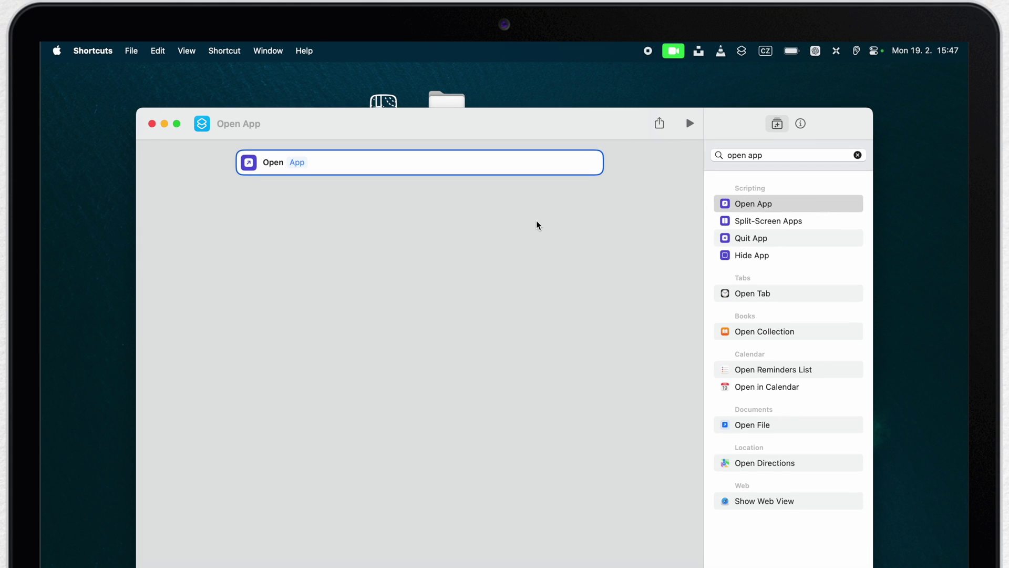
pyautogui.click(296, 162)
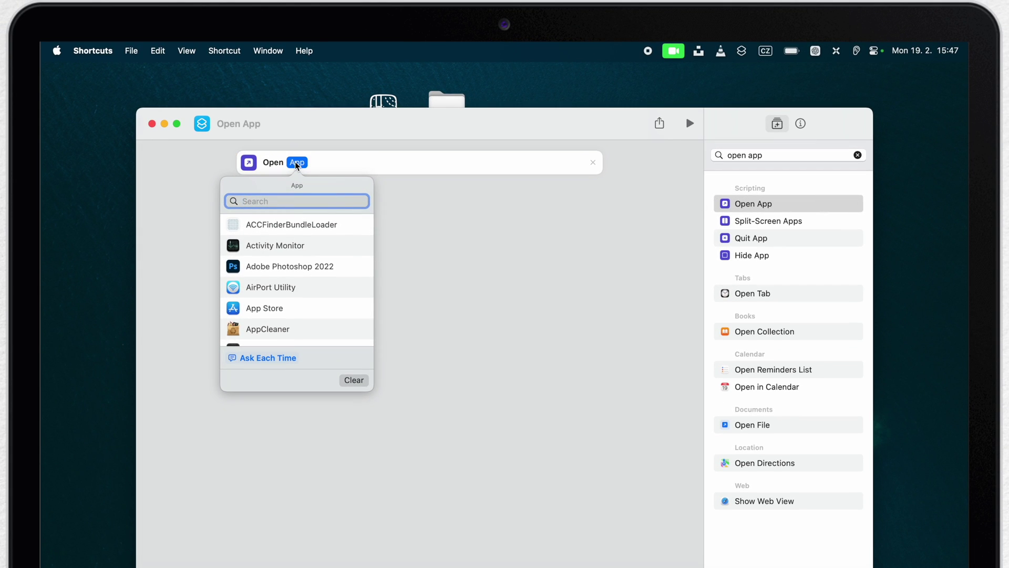
pyautogui.write('maps')
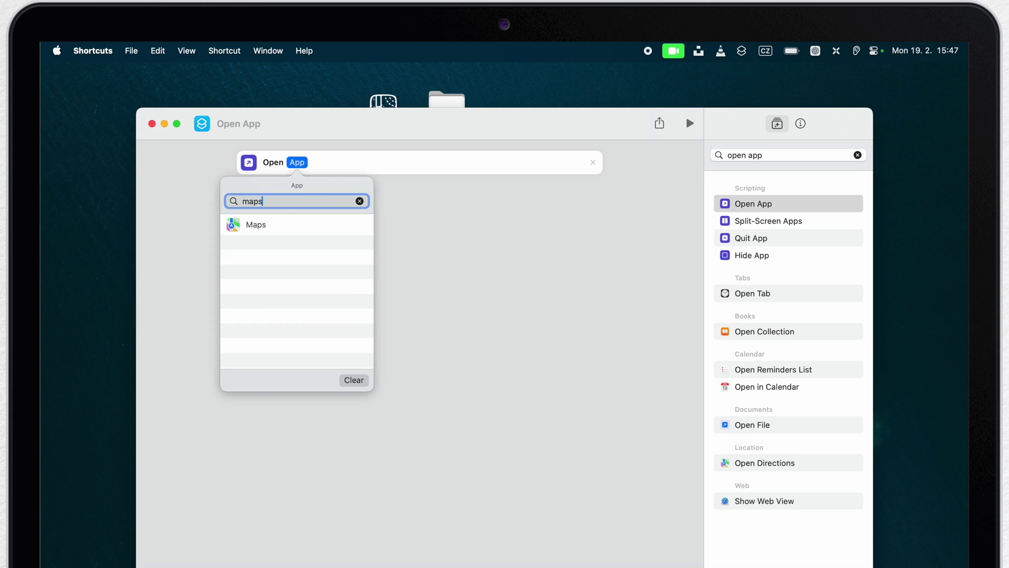
pyautogui.click(263, 224)
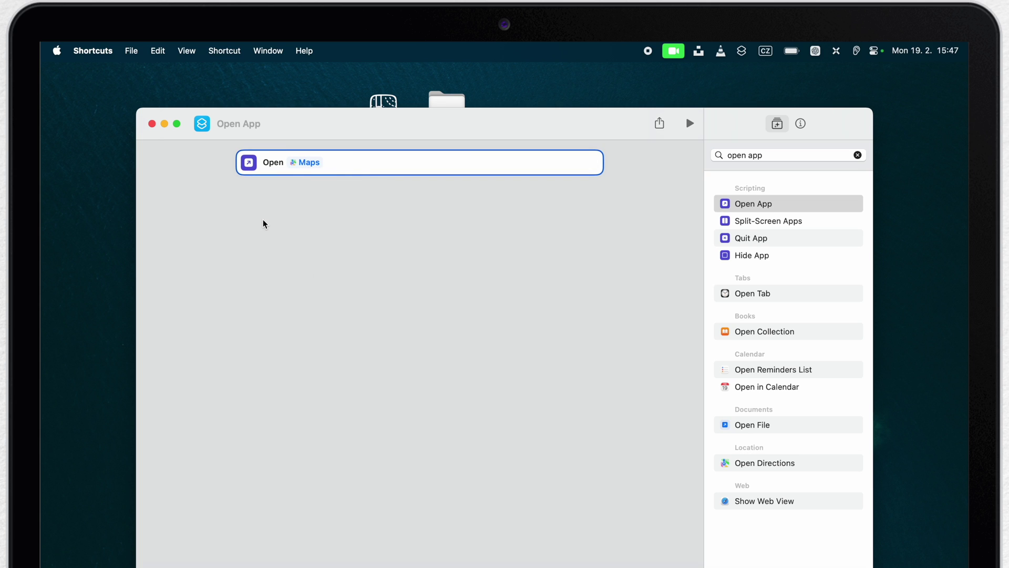
pyautogui.click(261, 204)
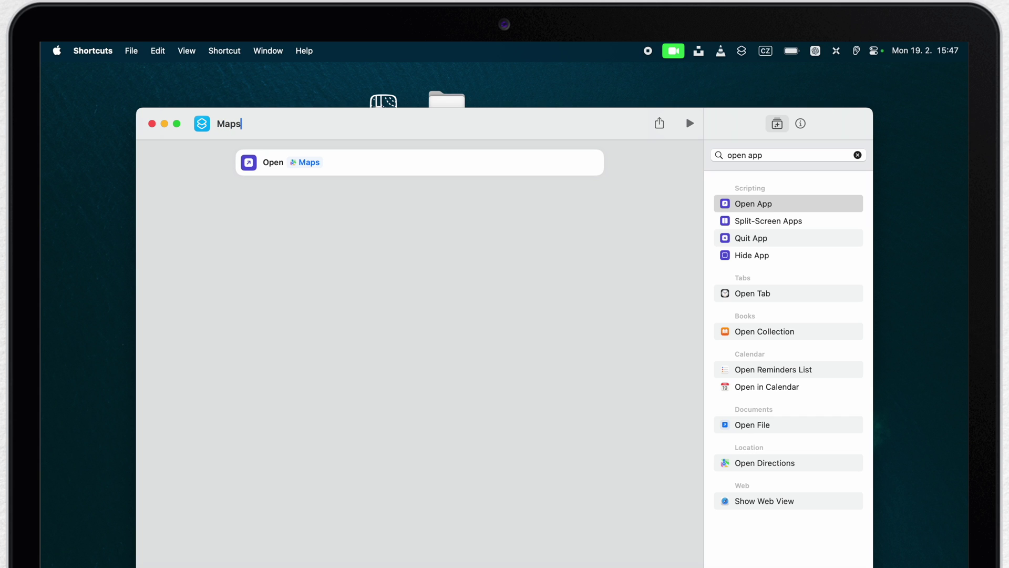
pyautogui.press('Return')
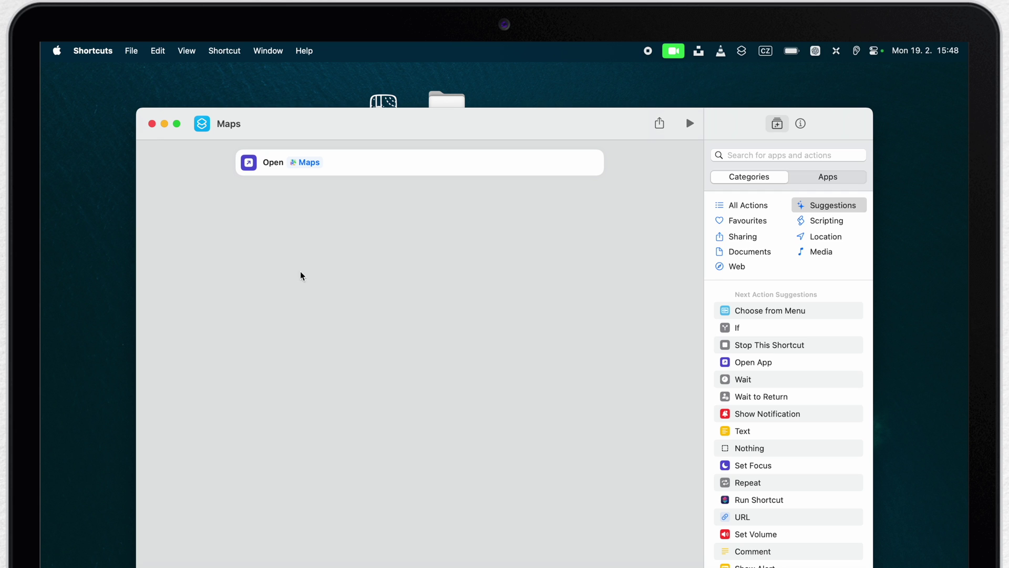
# Step: Add the Maps shortcut to the Dock from the All Shortcuts library
pyautogui.click(152, 124)
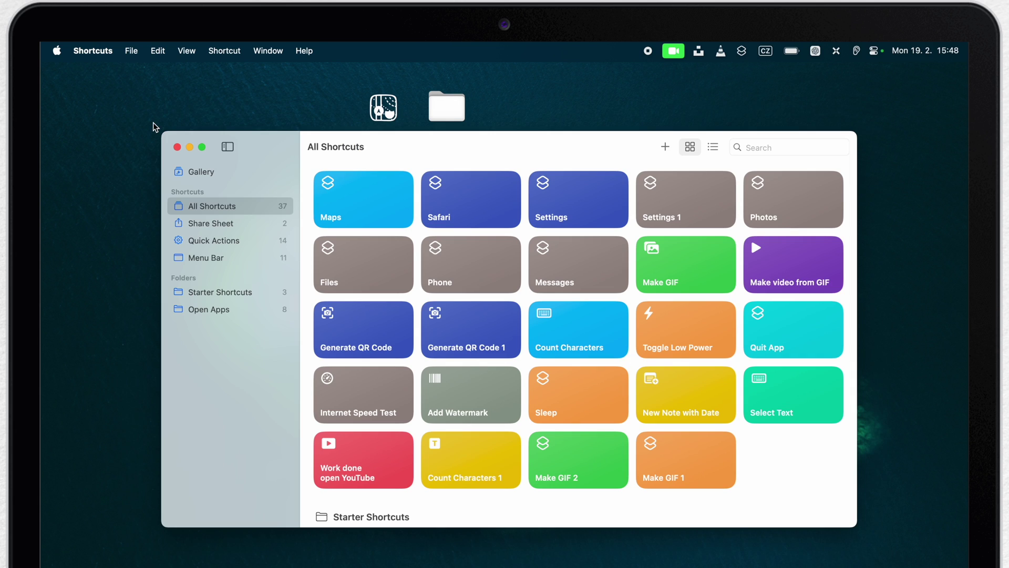
pyautogui.rightClick(368, 196)
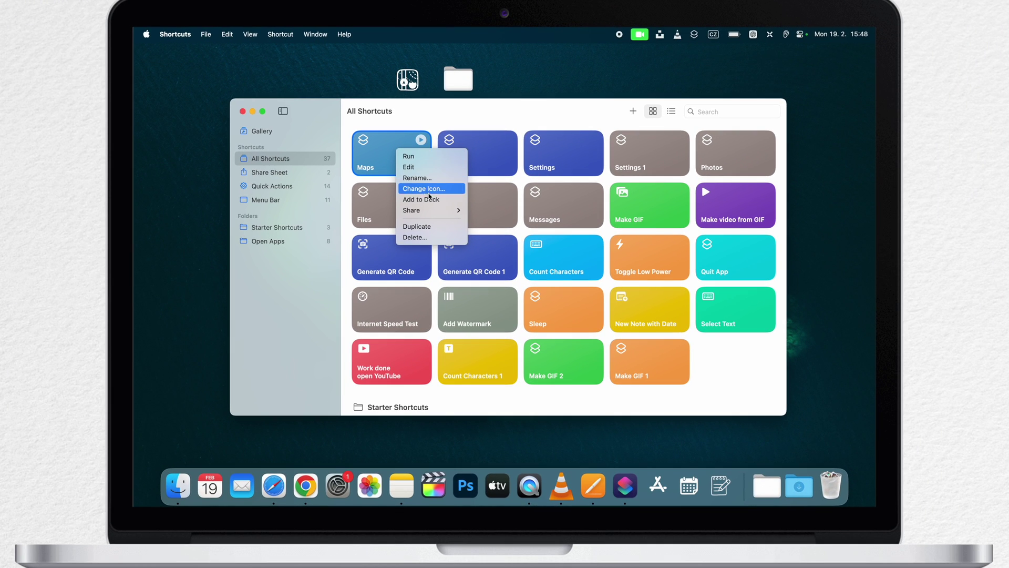
pyautogui.click(430, 199)
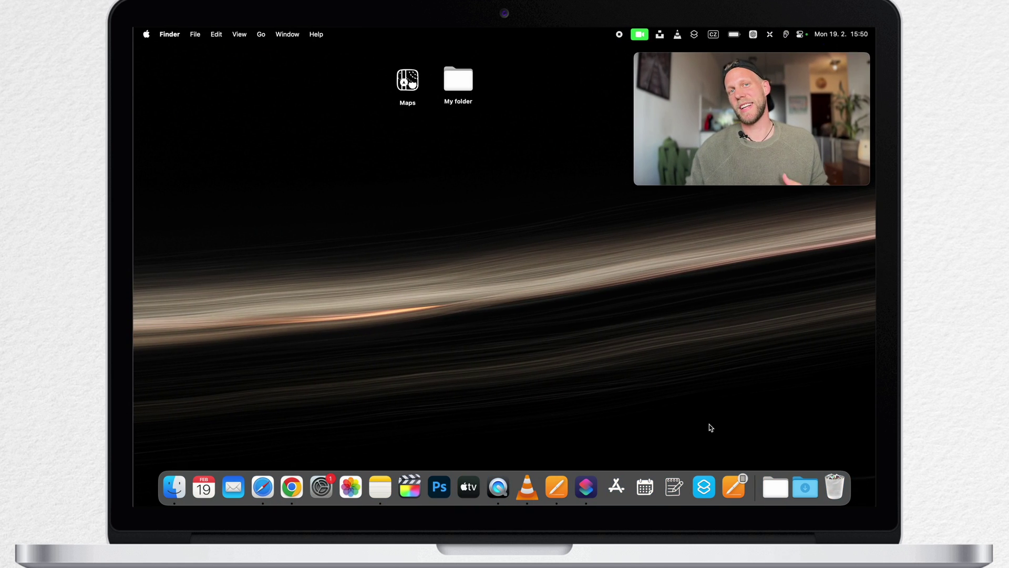
# Step: Reveal the Maps shortcut app in Finder from its Dock entry's Options menu
pyautogui.rightClick(705, 489)
pyautogui.moveTo(724, 427)
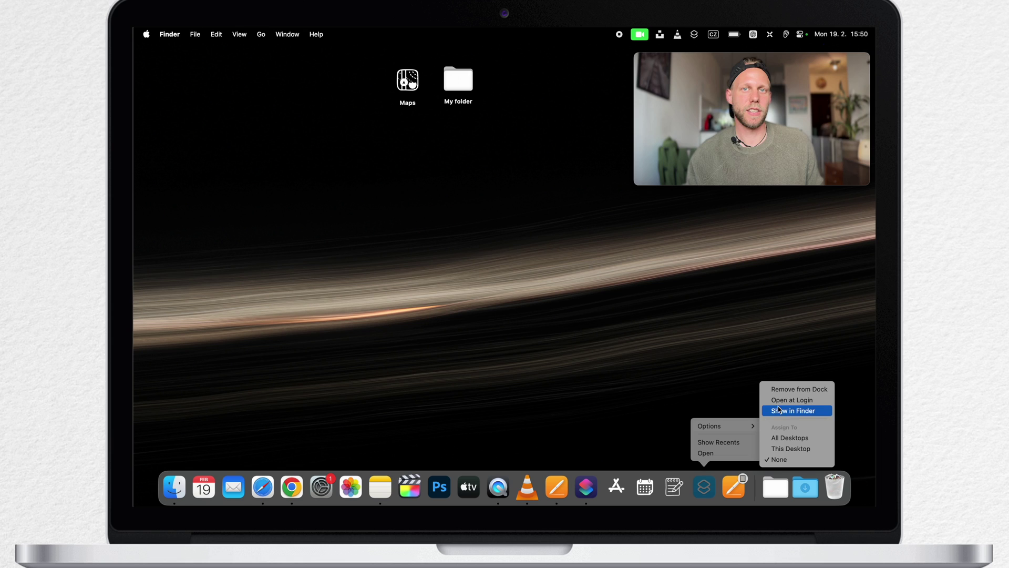
pyautogui.click(805, 410)
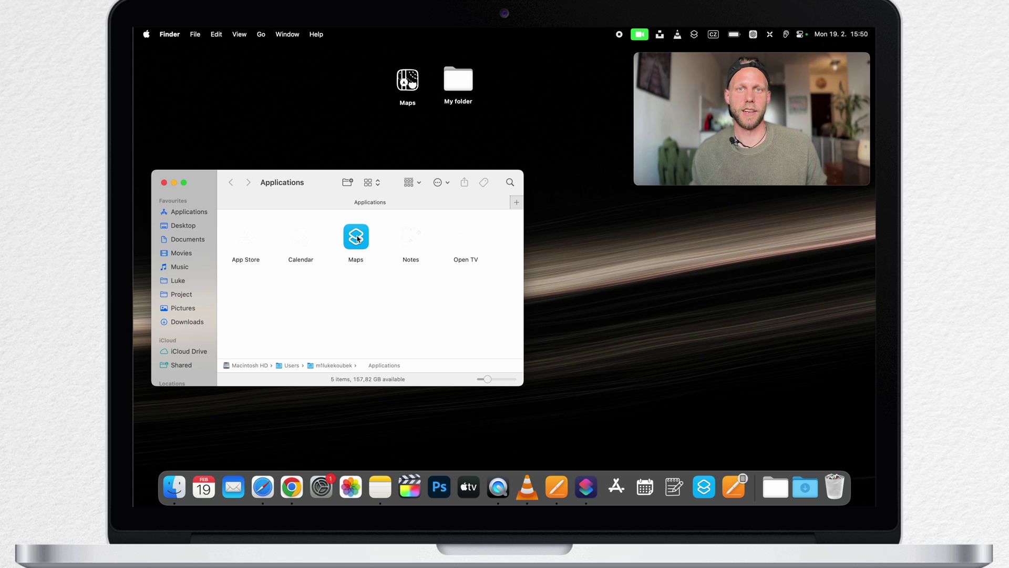
# Step: Give the Maps shortcut app the black MAPS icon and replace its Dock entry beside TextEdit
pyautogui.rightClick(358, 239)
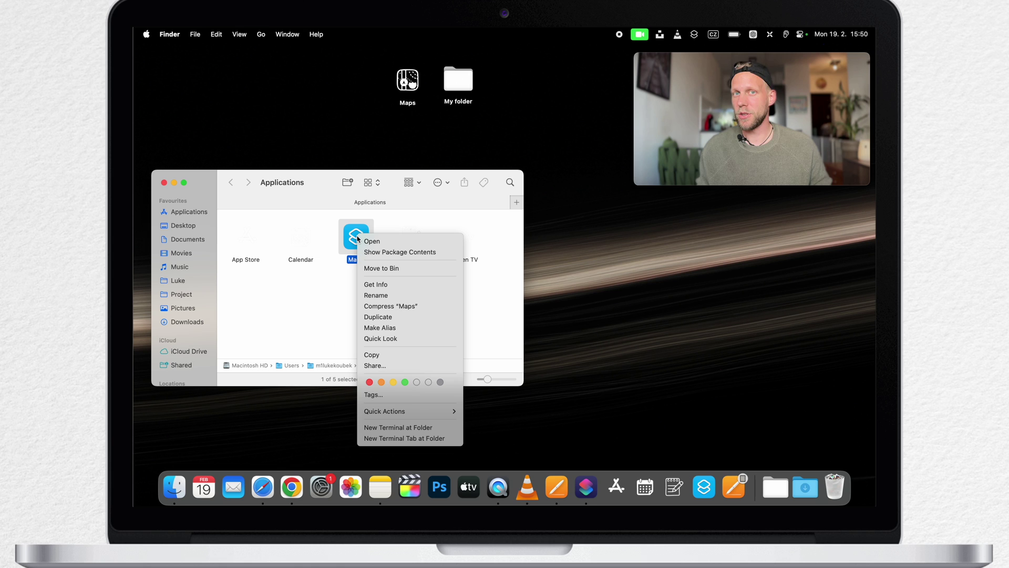
pyautogui.click(391, 284)
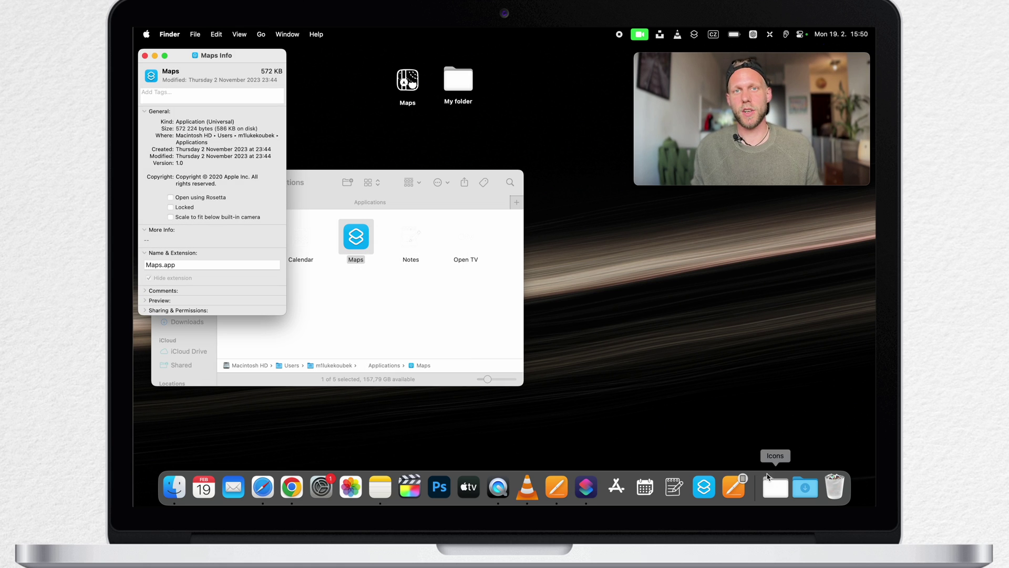
pyautogui.click(769, 478)
pyautogui.moveTo(782, 352); pyautogui.dragTo(150, 83)
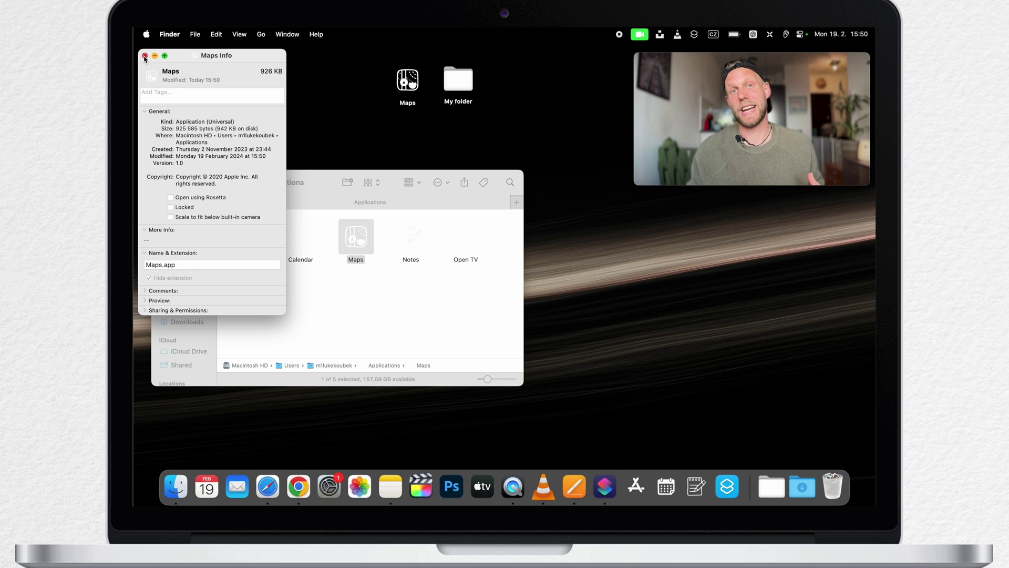
pyautogui.click(145, 56)
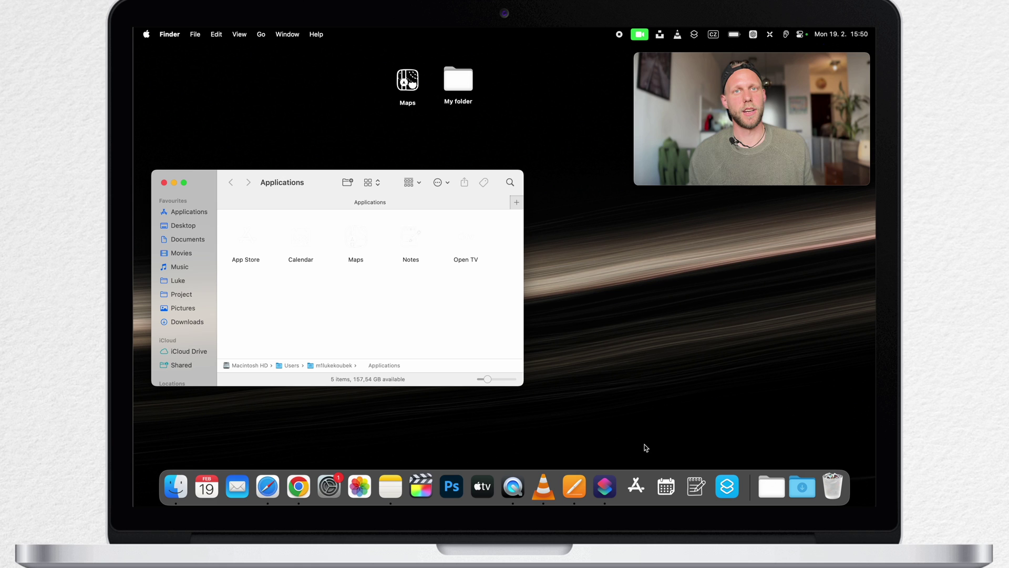
pyautogui.moveTo(715, 488); pyautogui.dragTo(656, 376)
pyautogui.moveTo(567, 310); pyautogui.dragTo(733, 490)
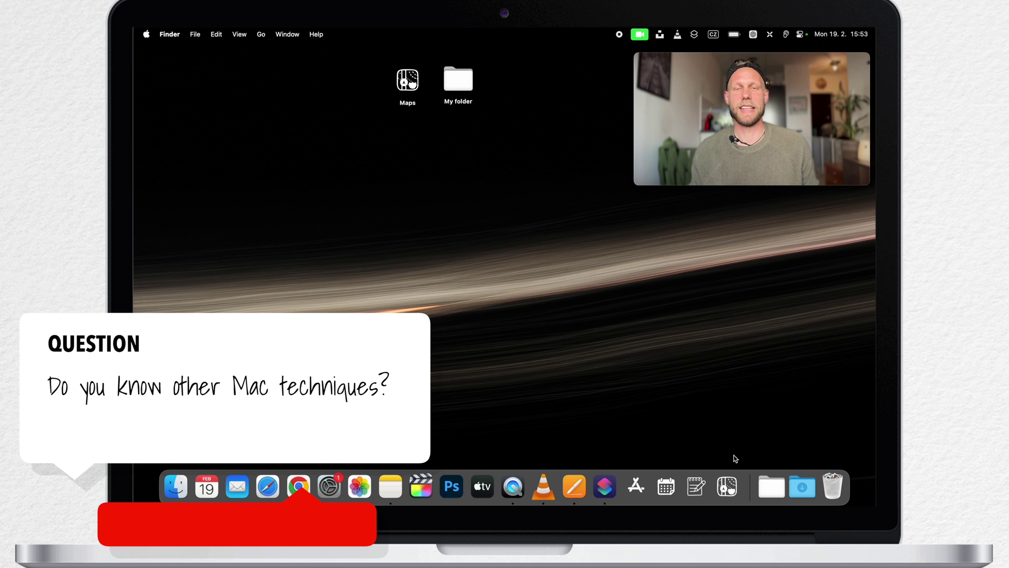
# Step: Launch Maps from the black custom-icon Maps shortcut in the Dock
pyautogui.click(728, 486)
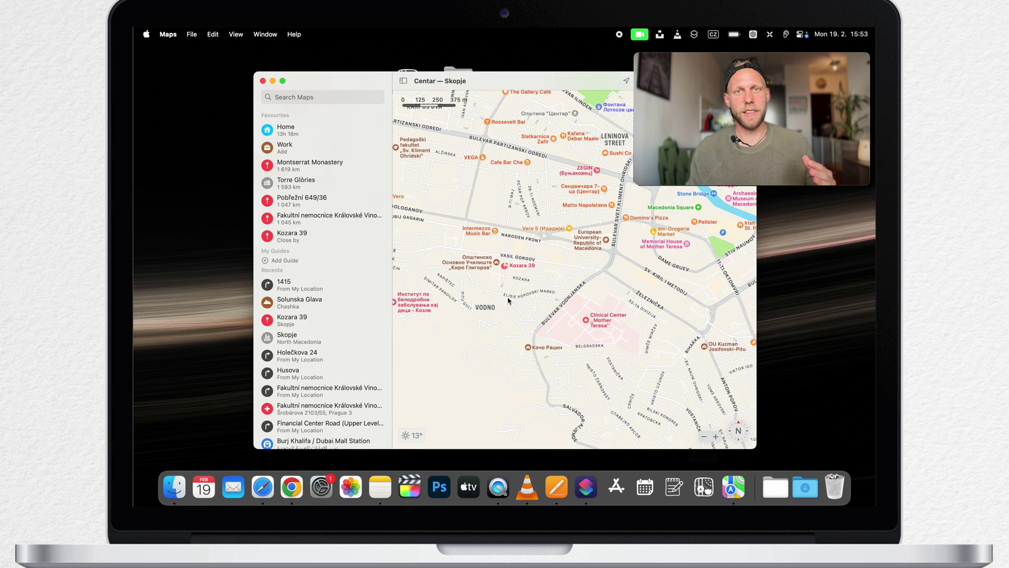